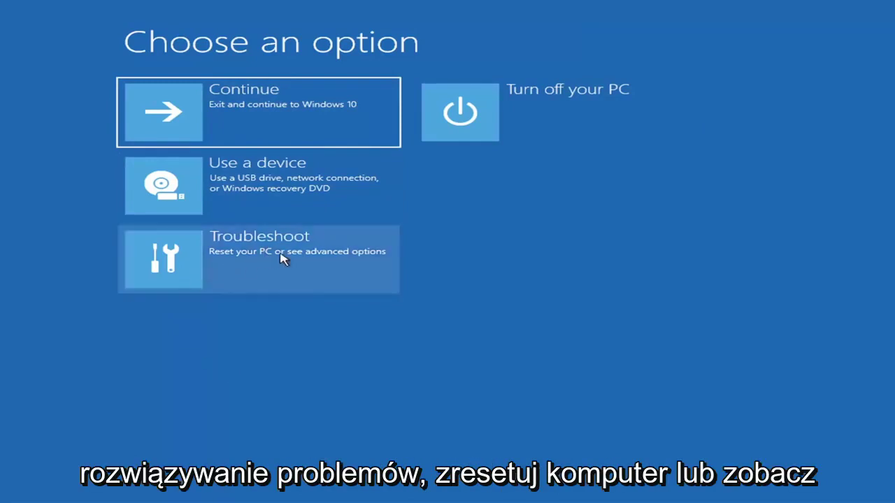
- Run Startup Repair from the advanced troubleshooting options
click(334, 267)
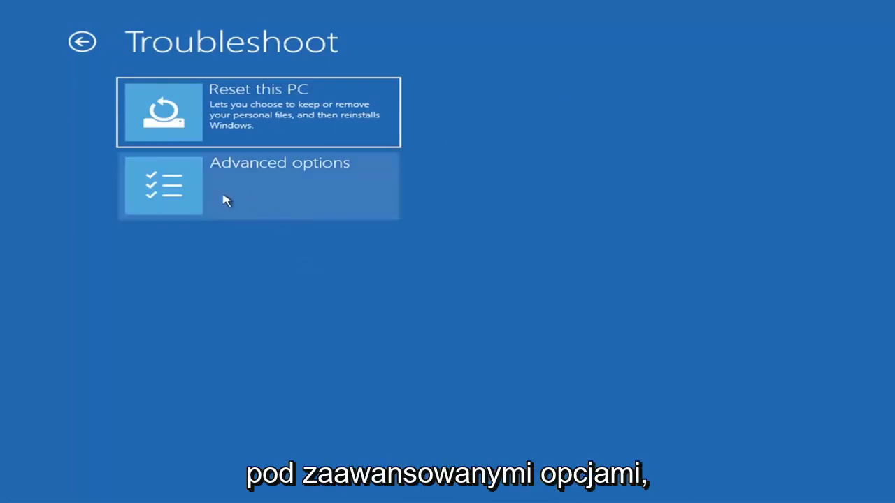
click(280, 190)
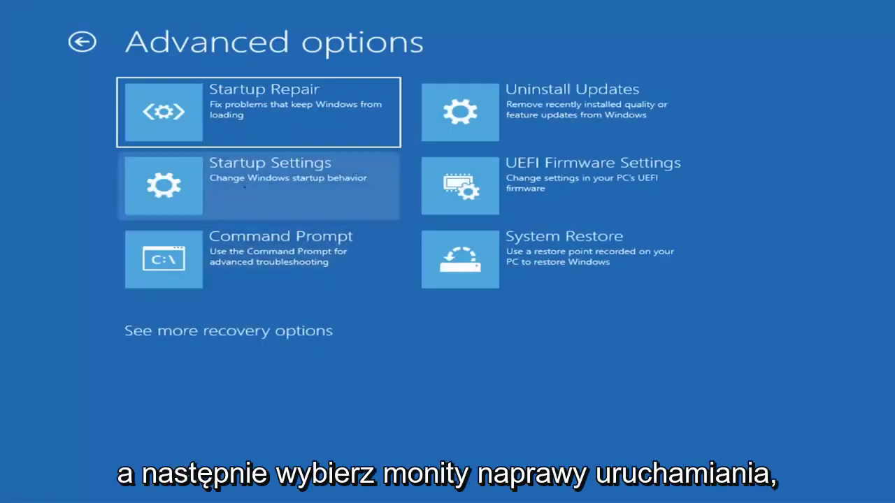
click(235, 125)
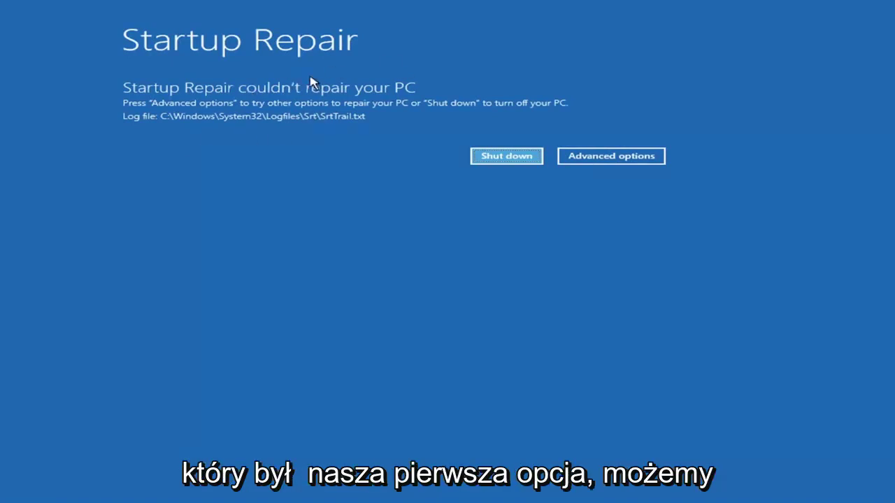
- Return to the advanced troubleshooting options and review what Startup Settings and Uninstall Updates offer
click(625, 155)
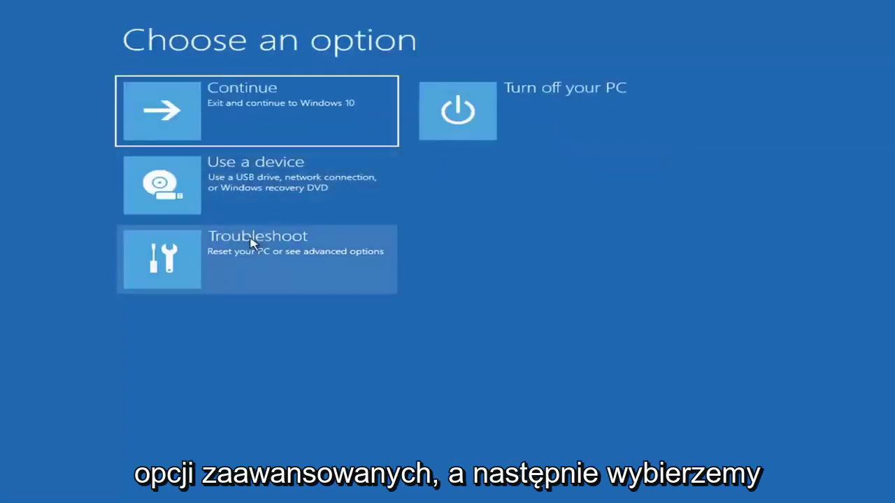
click(225, 268)
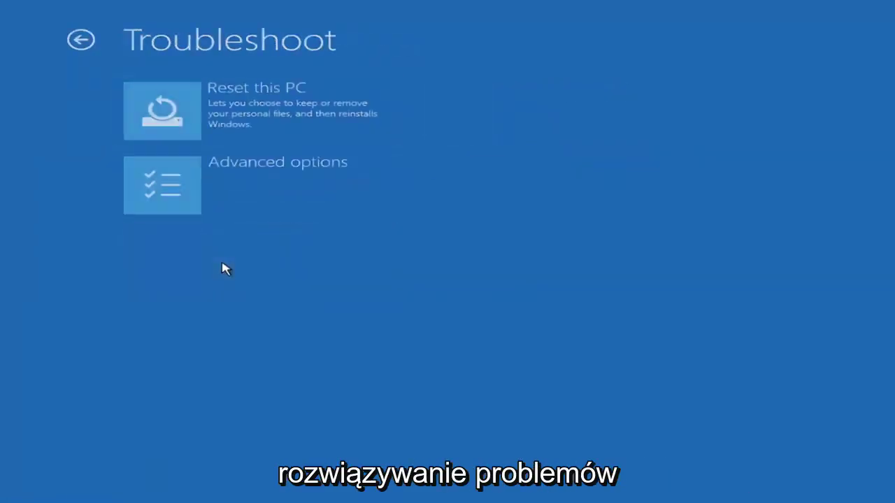
click(233, 195)
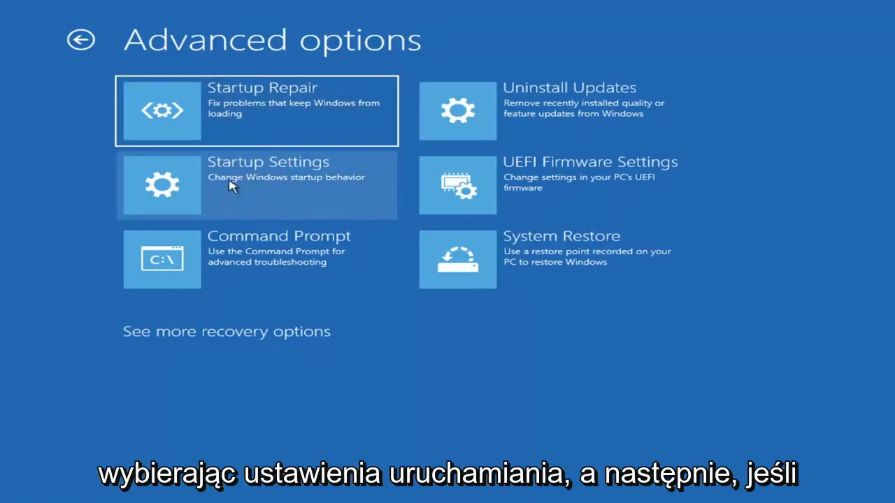
click(230, 186)
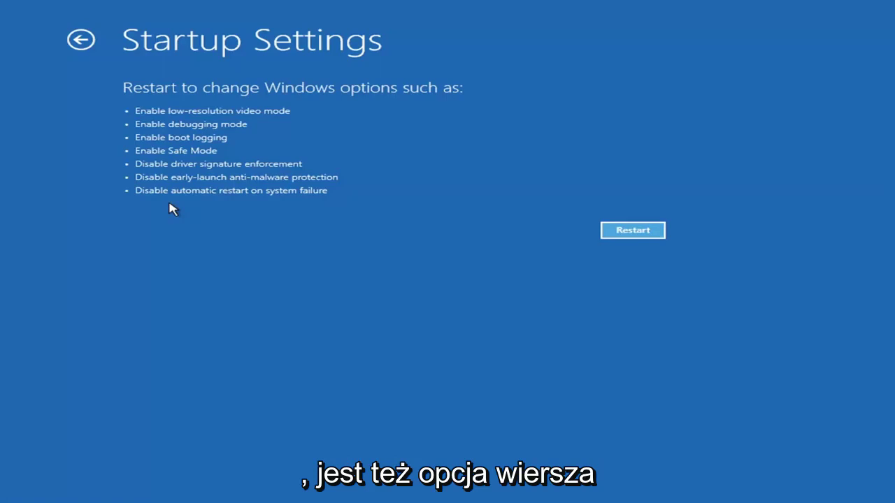
click(70, 40)
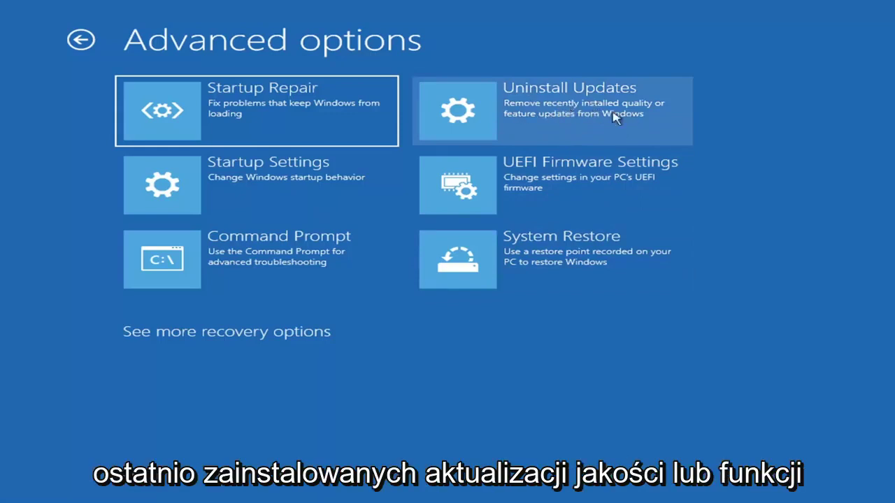
click(523, 113)
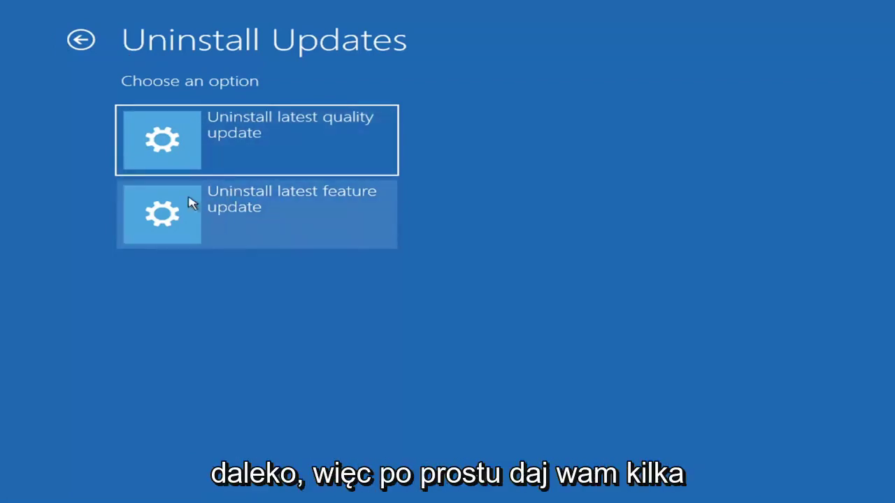
click(79, 44)
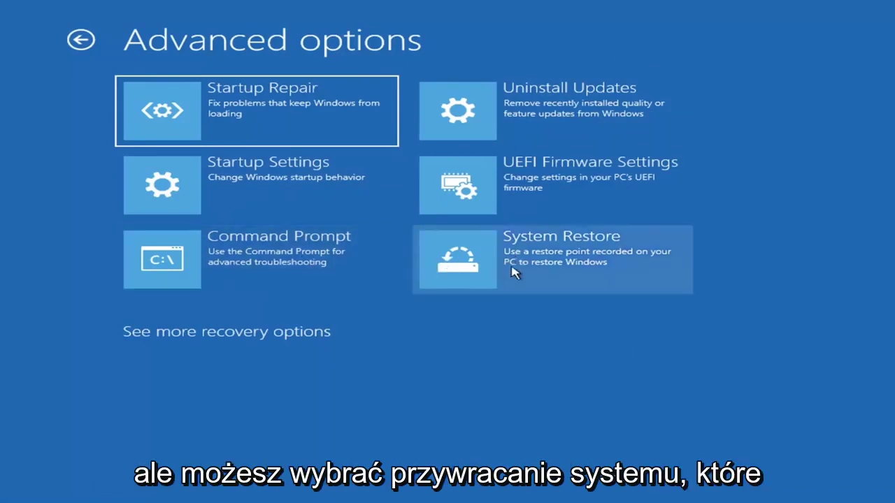
- Restore Windows with System Restore to the "Before Updates" point of 7/9/2021 12:37:05 PM, and restart the computer
click(560, 274)
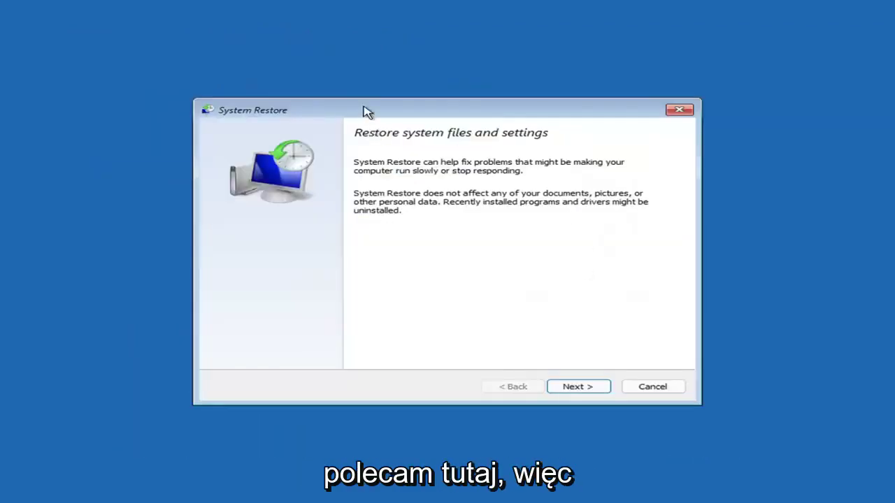
click(567, 385)
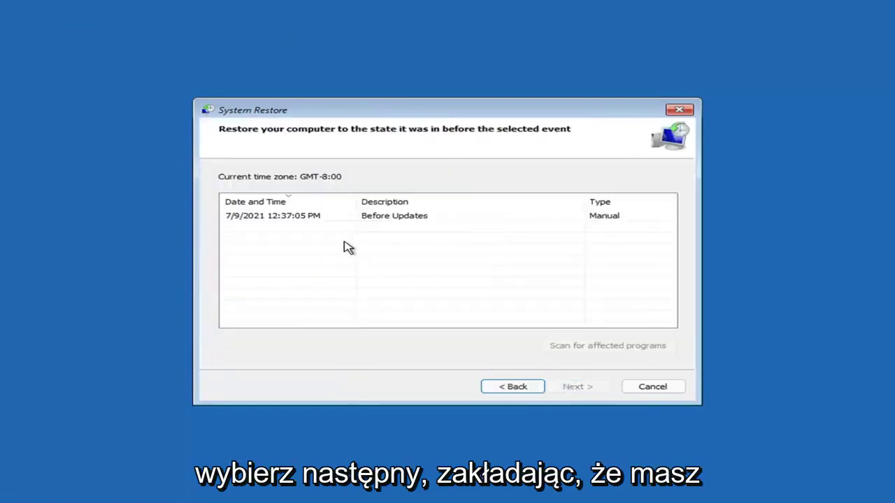
click(277, 222)
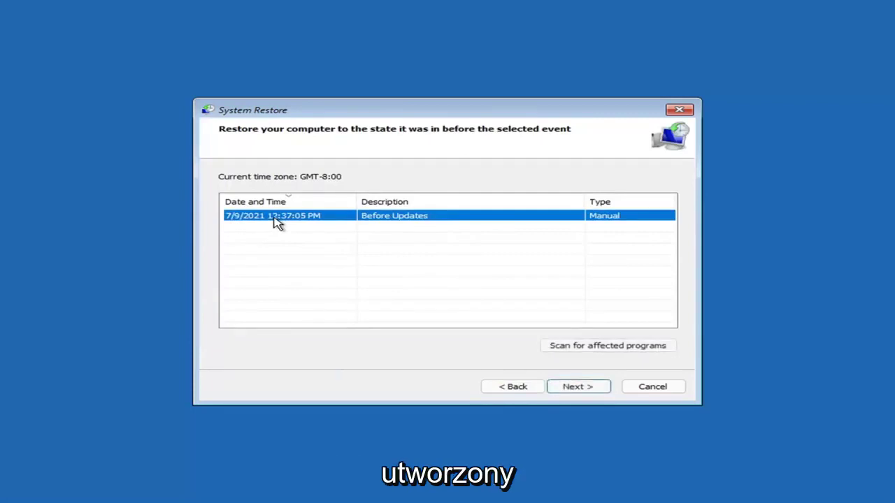
click(590, 390)
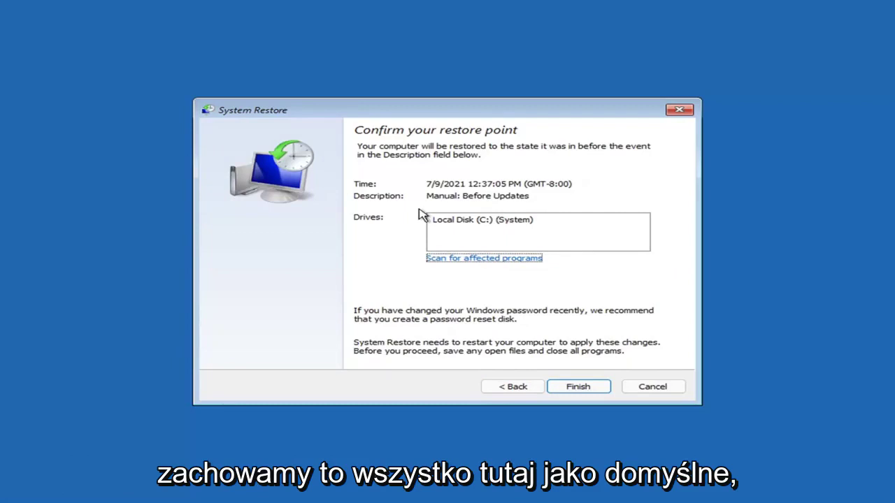
click(580, 390)
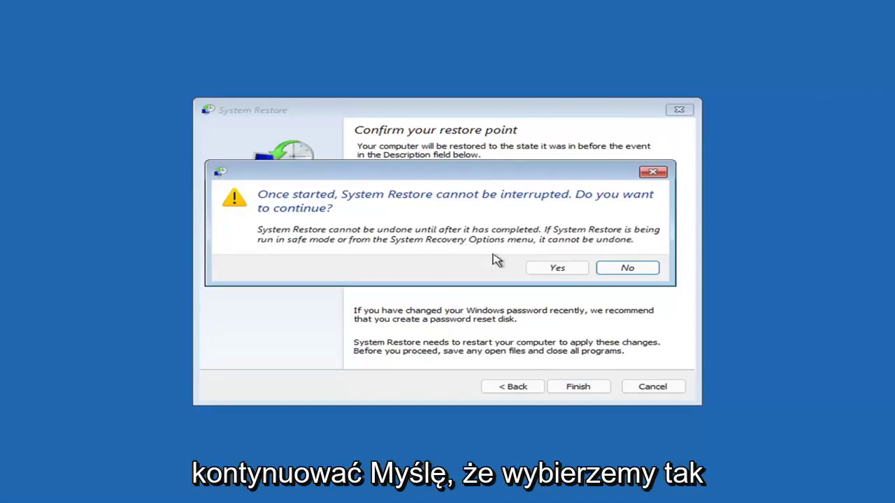
click(559, 271)
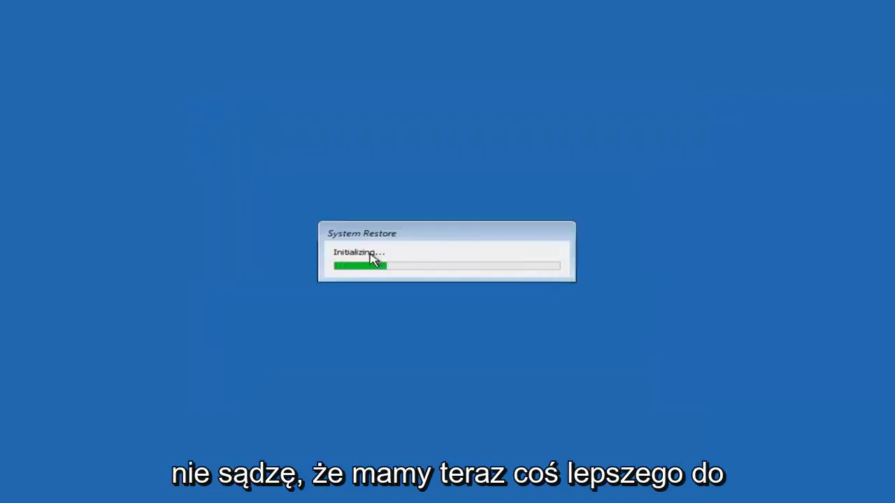
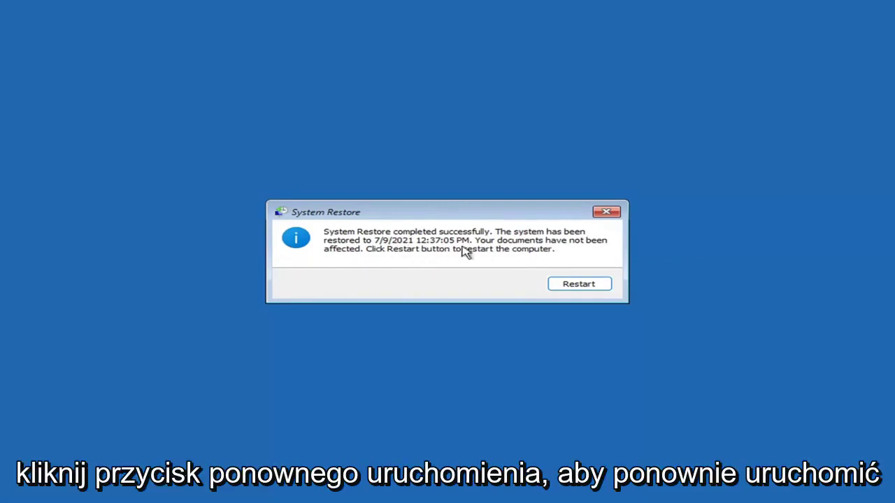
click(571, 284)
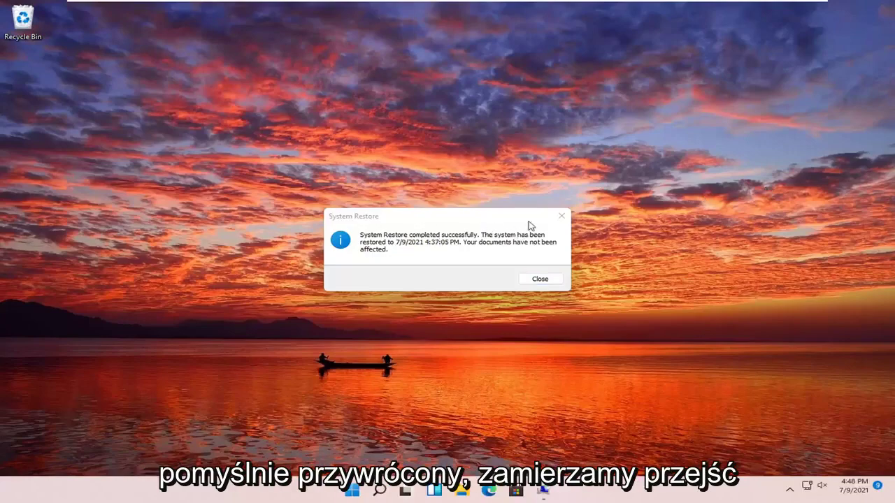
click(563, 216)
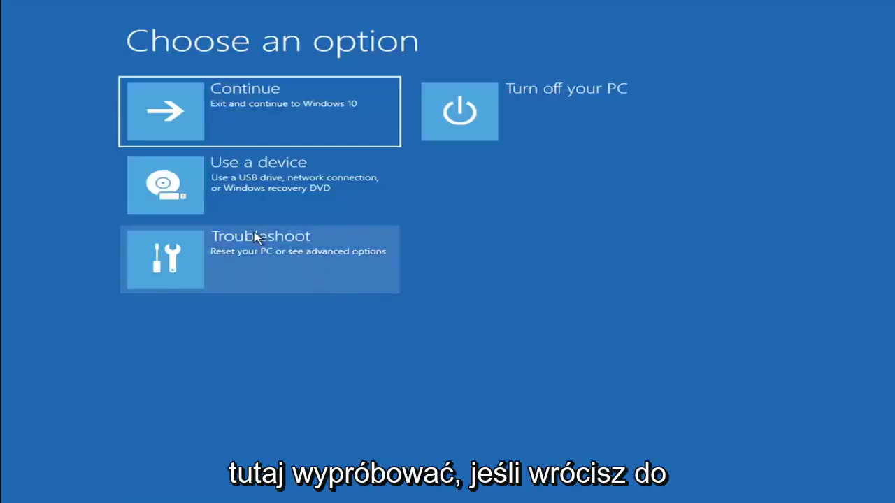
- Review the choices for resetting this PC in the troubleshooting options, and return to the initial recovery choices
click(260, 264)
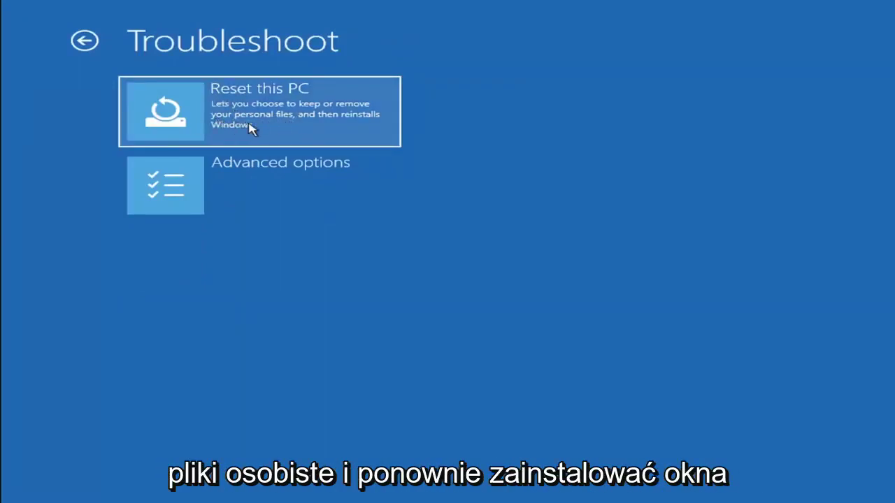
click(292, 126)
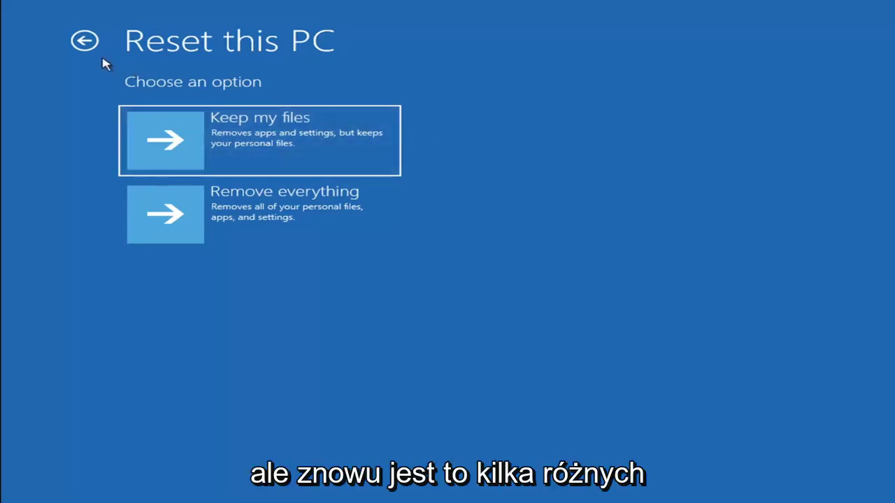
click(85, 42)
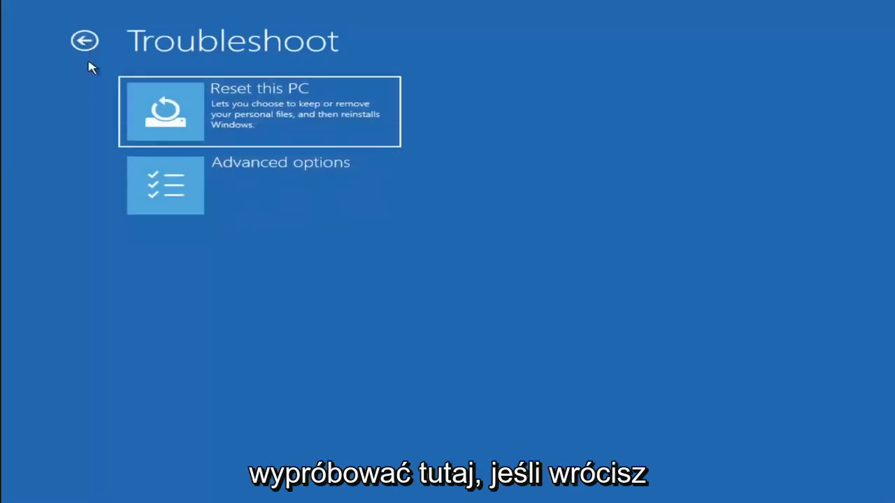
click(85, 42)
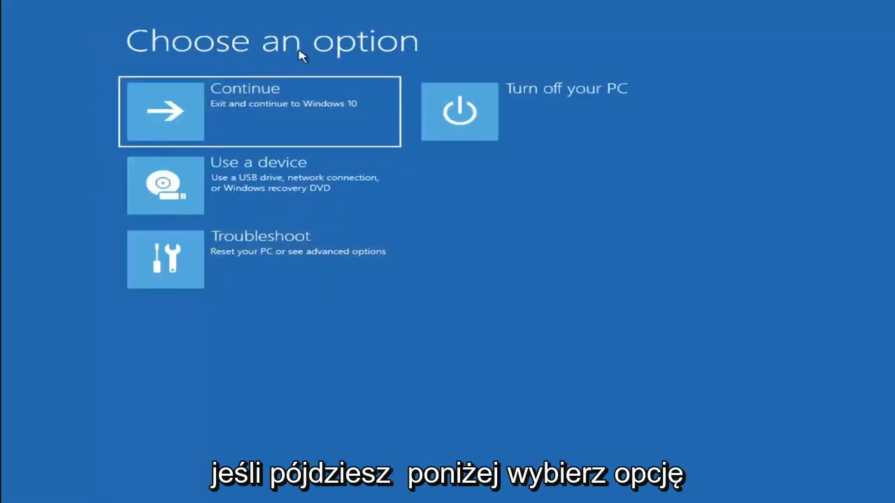
- Open Command Prompt from the advanced troubleshooting options
click(272, 264)
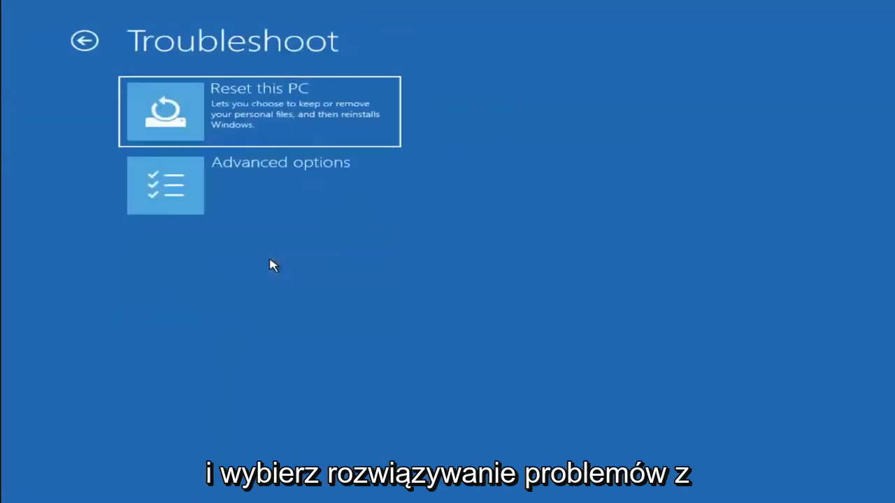
click(272, 193)
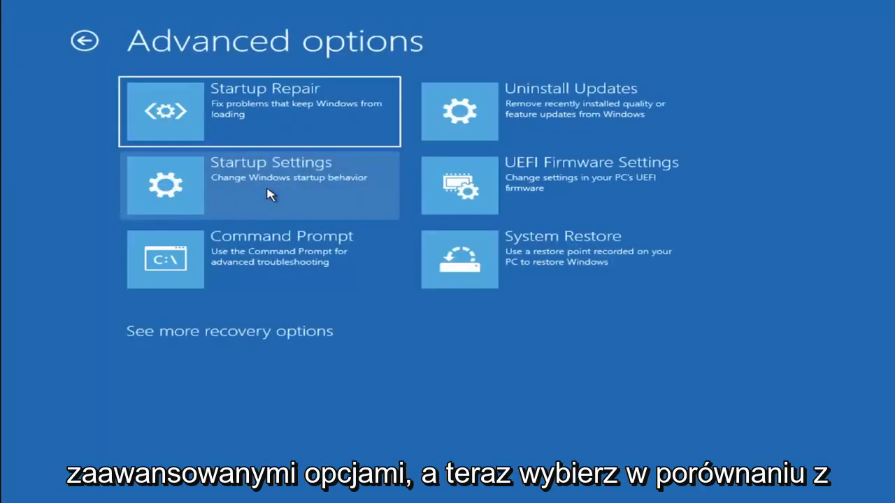
click(223, 271)
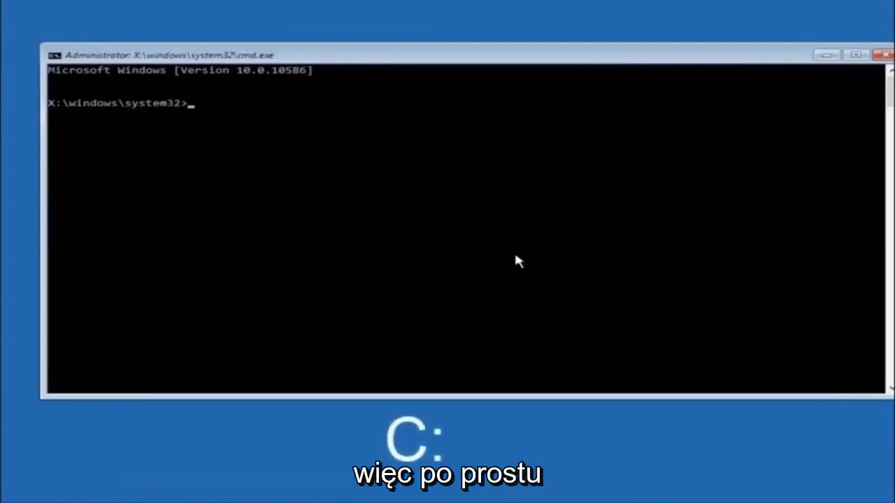
- Switch to the C: drive and list its root directory with dir
text(c)
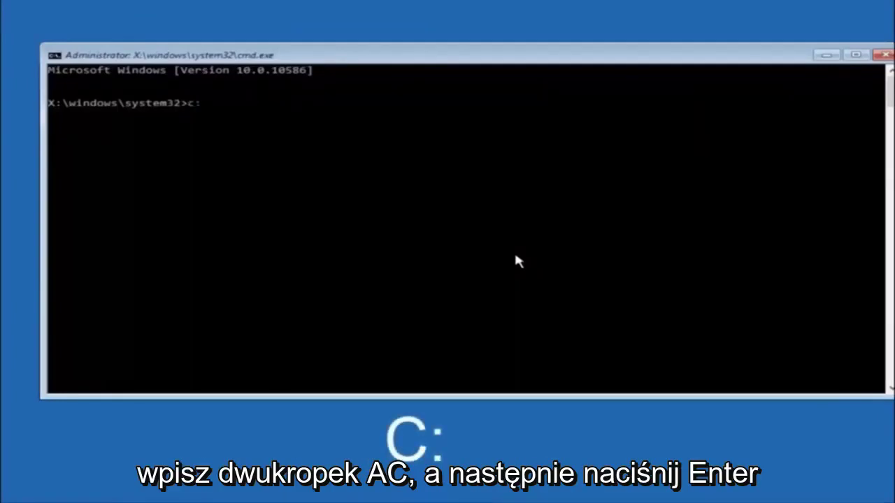
text(:)
key(Return)
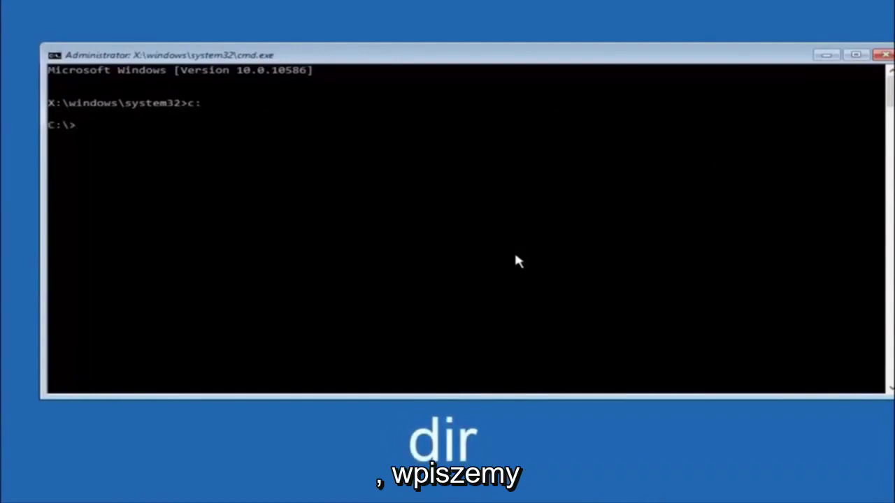
text(dir)
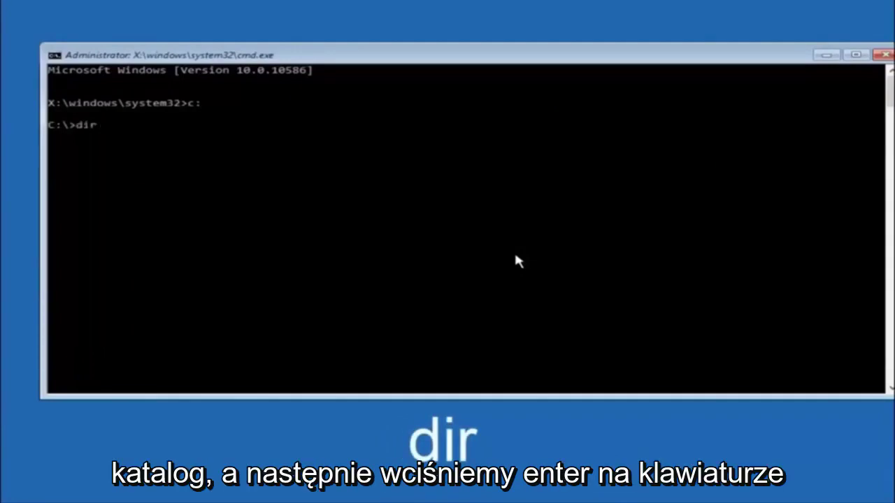
key(Return)
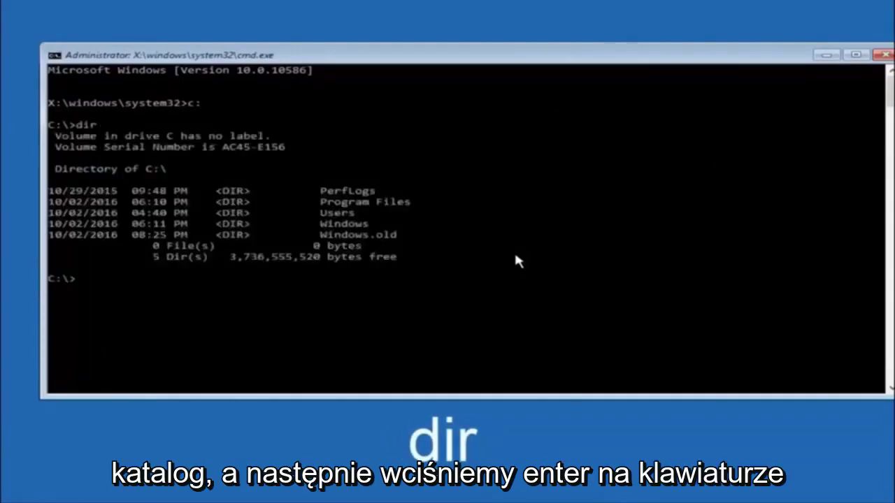
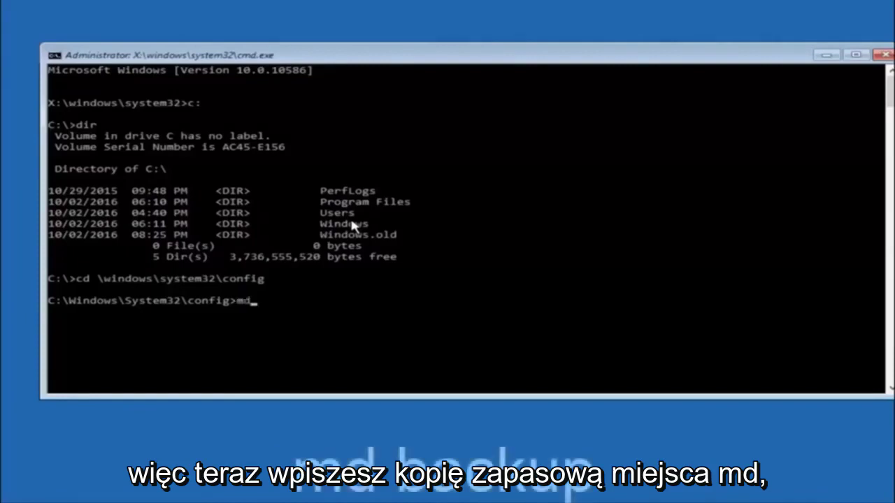
- Create a directory named backup inside C:\Windows\System32\config
text(backup)
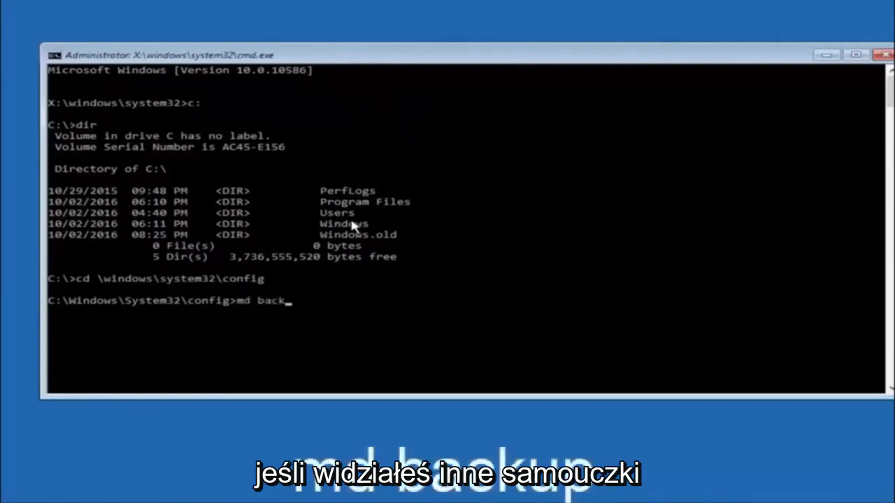
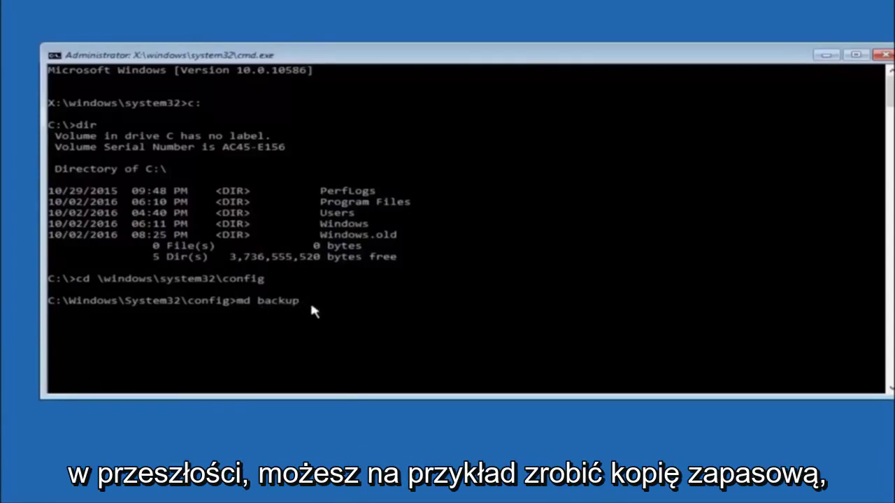
text(1)
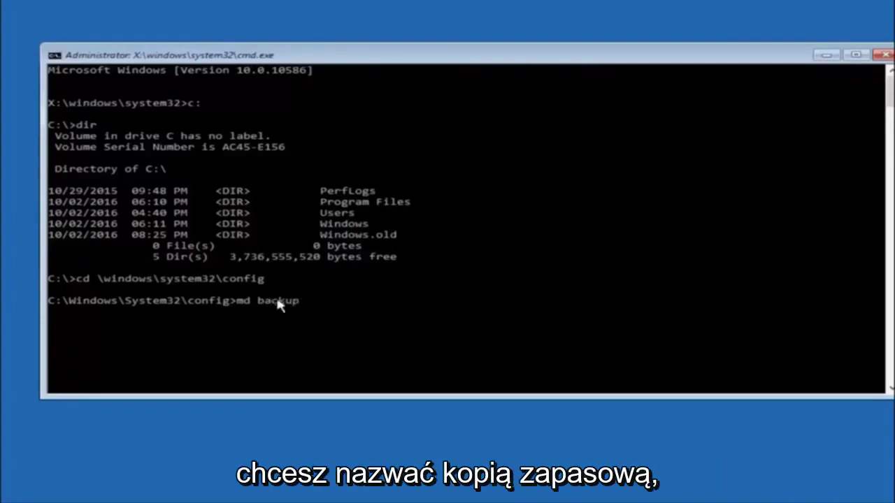
key(Return)
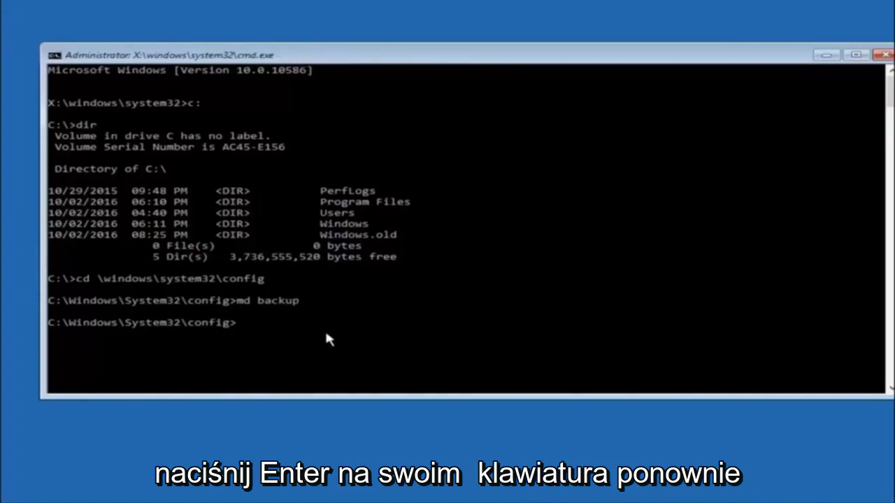
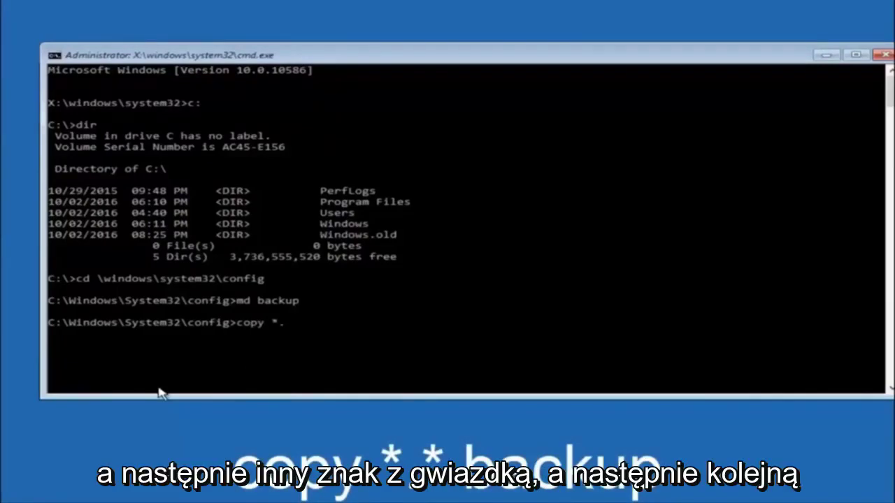
- Copy all files in the config folder into the backup directory with copy *.* backup
text(* backup)
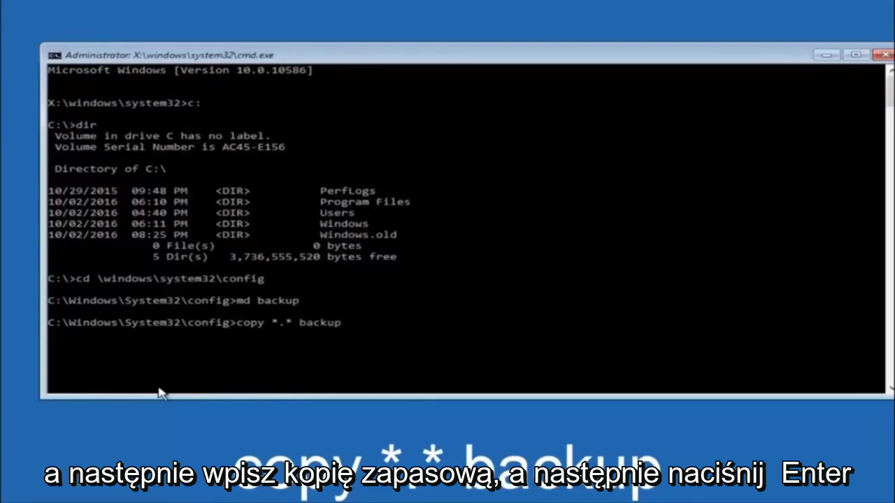
key(Return)
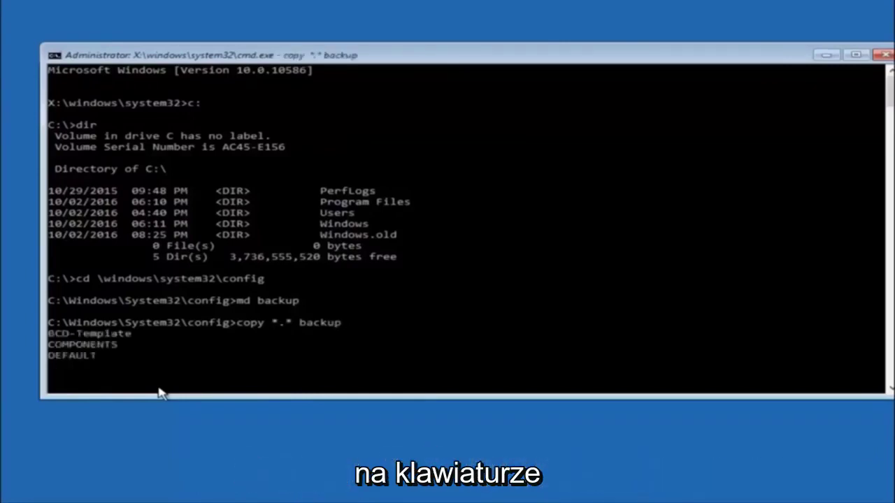
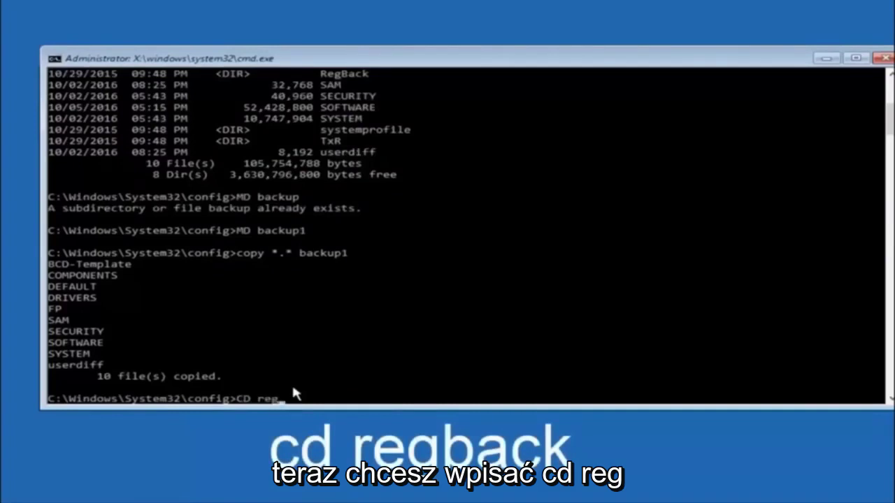
- Change into the RegBack subfolder of config and list its contents with dir
text(back)
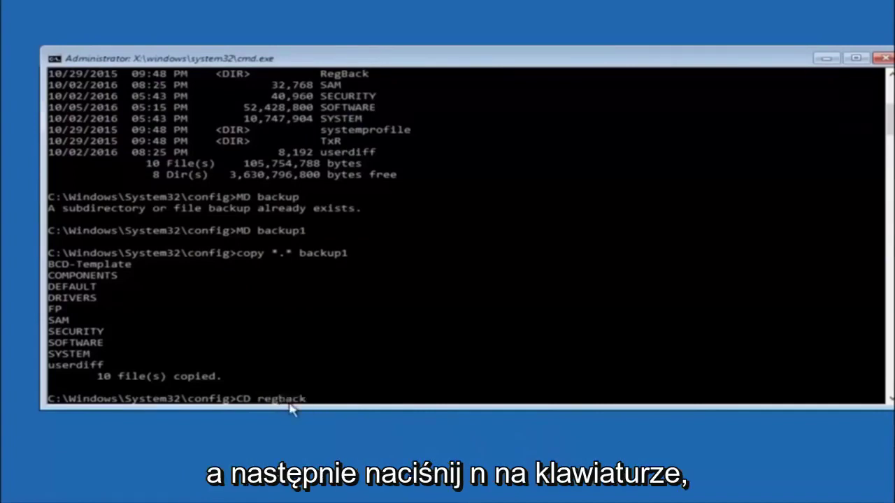
key(Return)
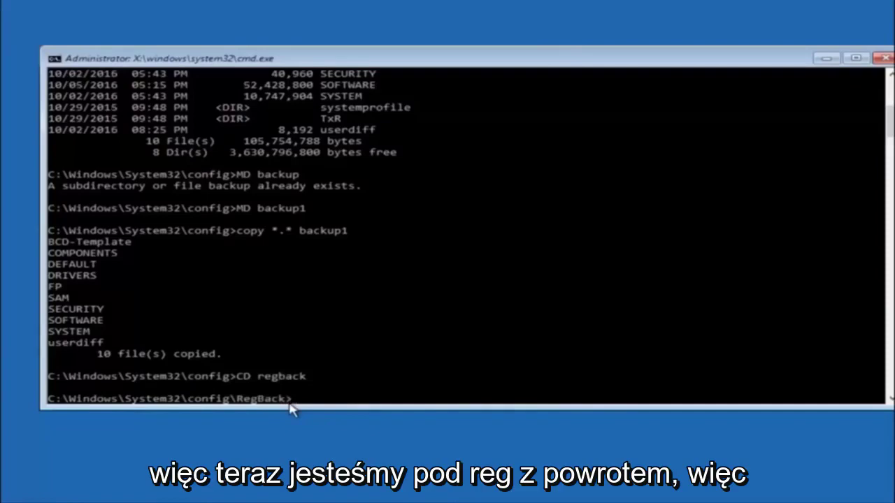
text(dir)
key(Return)
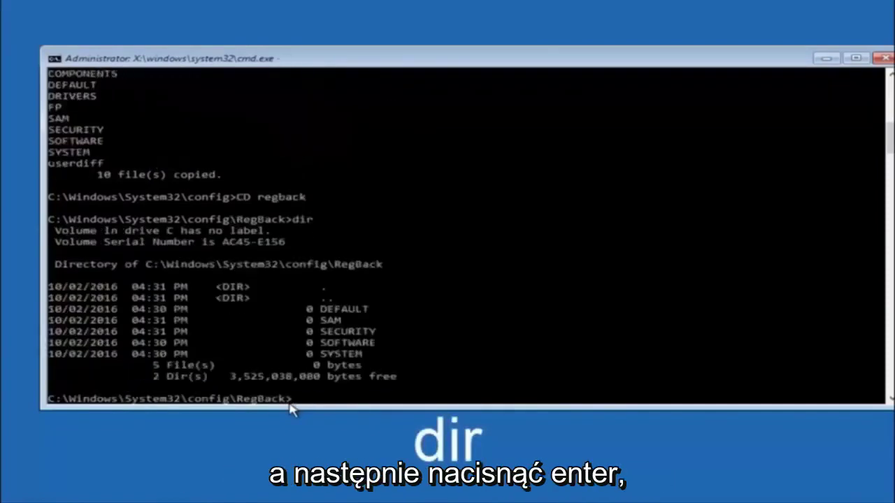
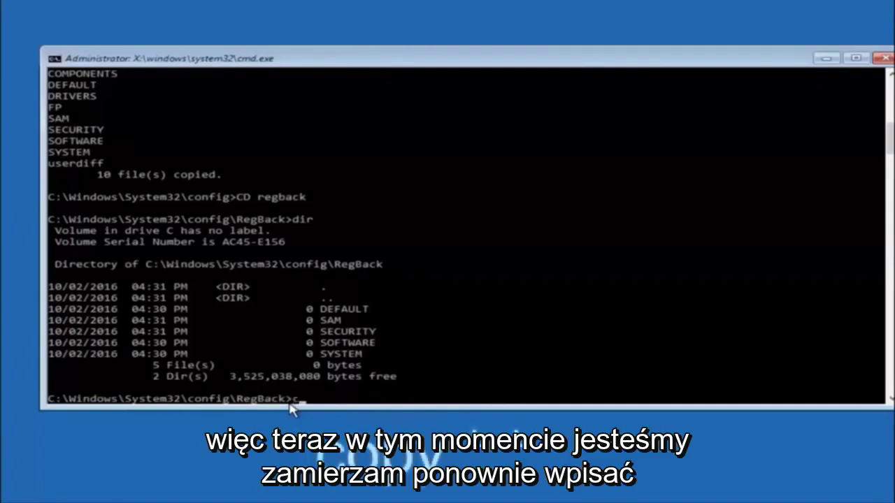
- Copy all RegBack files into the parent config folder with copy *.* .., overwriting all existing files, and close Command Prompt
text(copy)
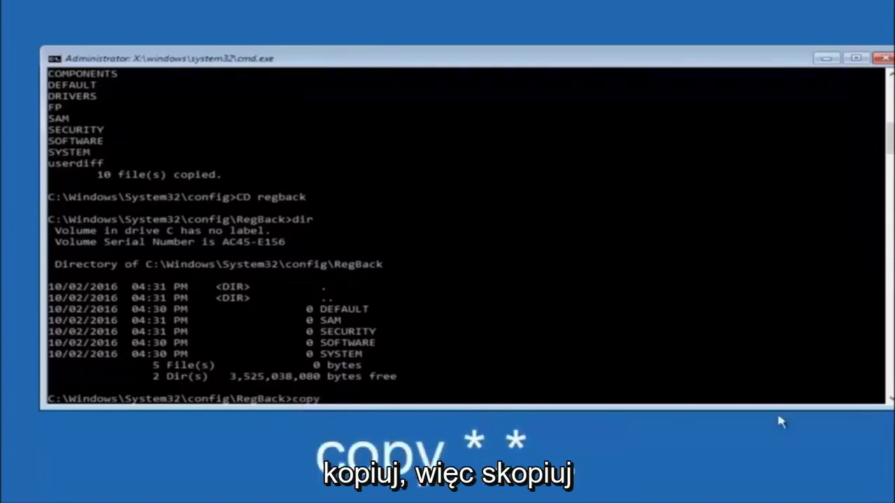
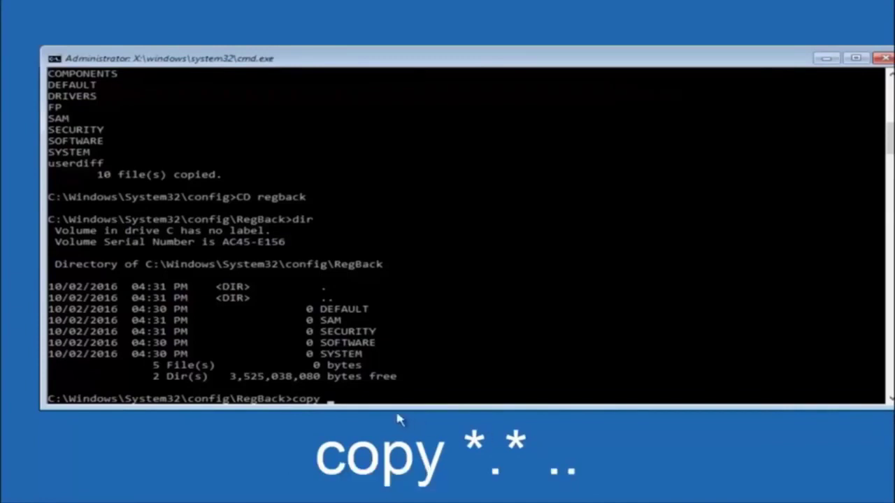
click(333, 401)
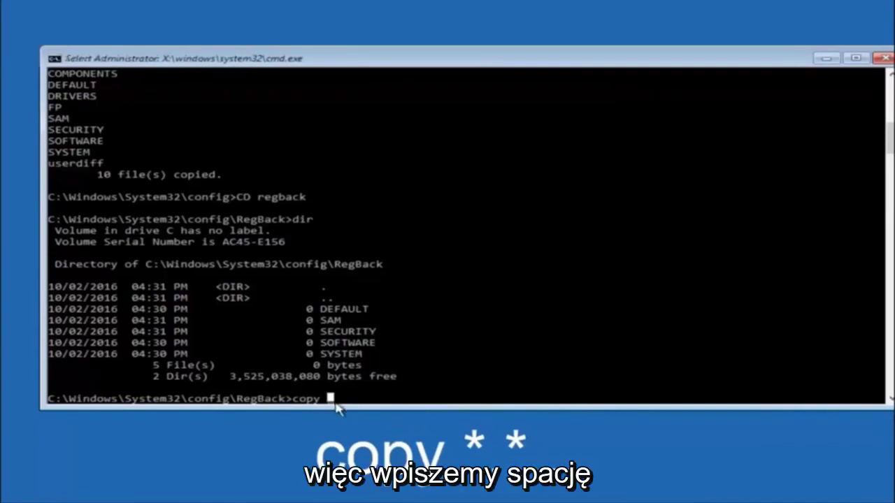
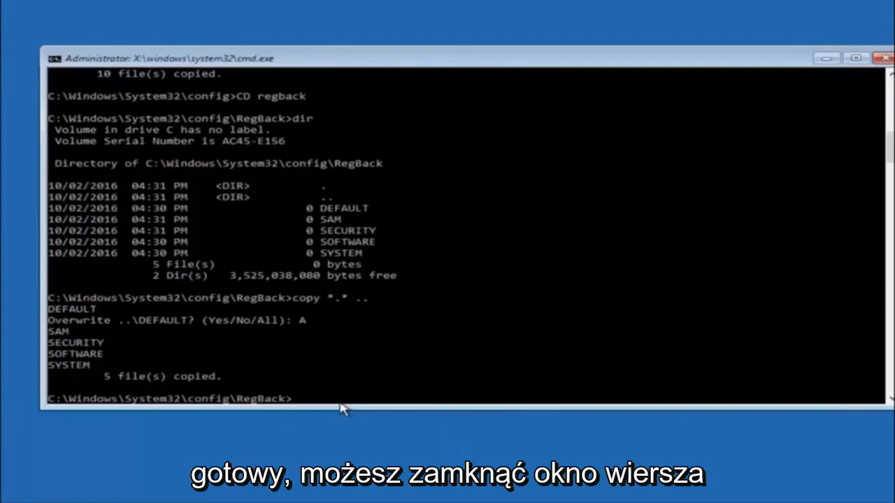
click(884, 58)
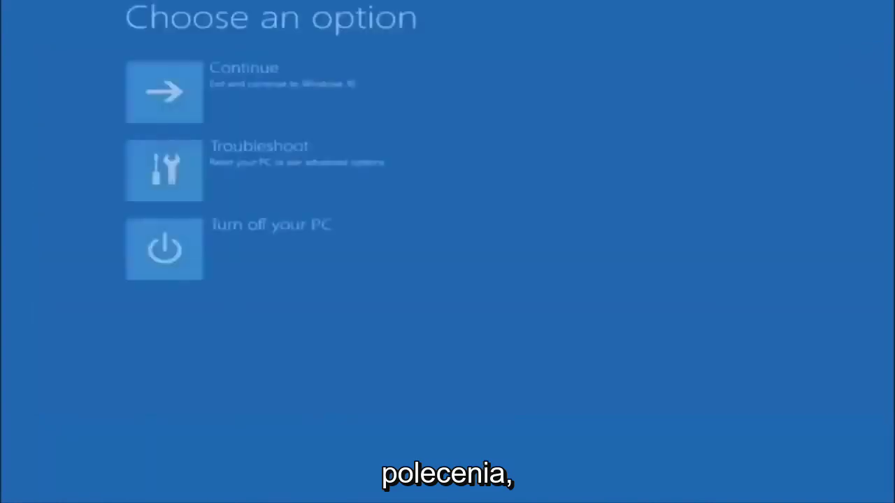